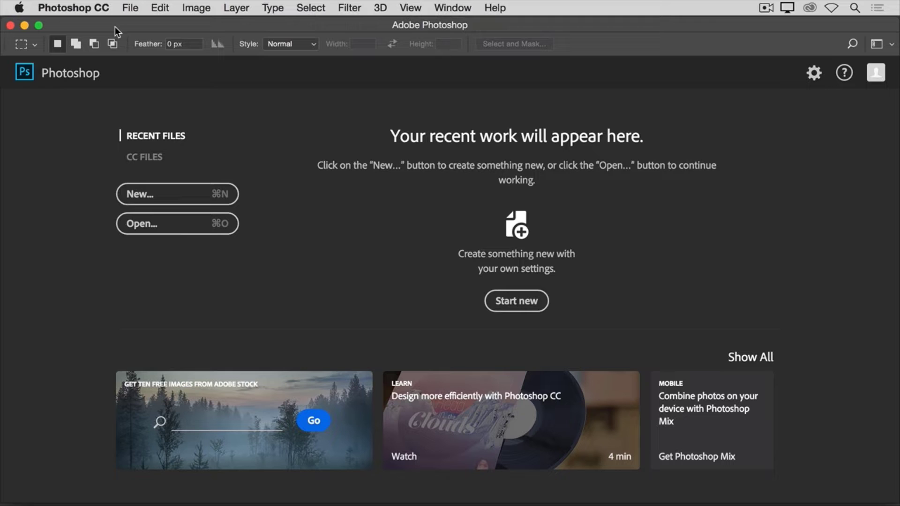
Open the File menu on the Photoshop start screen
left_click(129, 8)
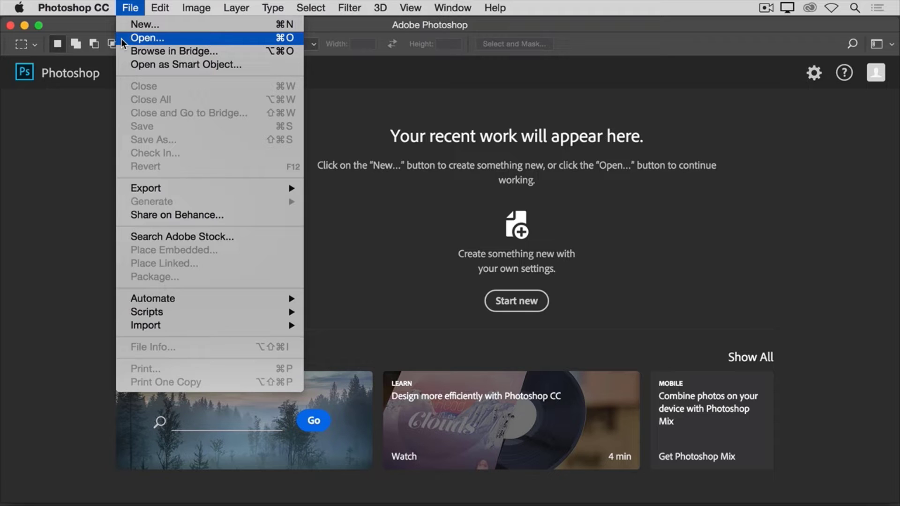
In the Open dialog, select both Open_Images1.jpg and Open_Images2.jpg
left_click(121, 39)
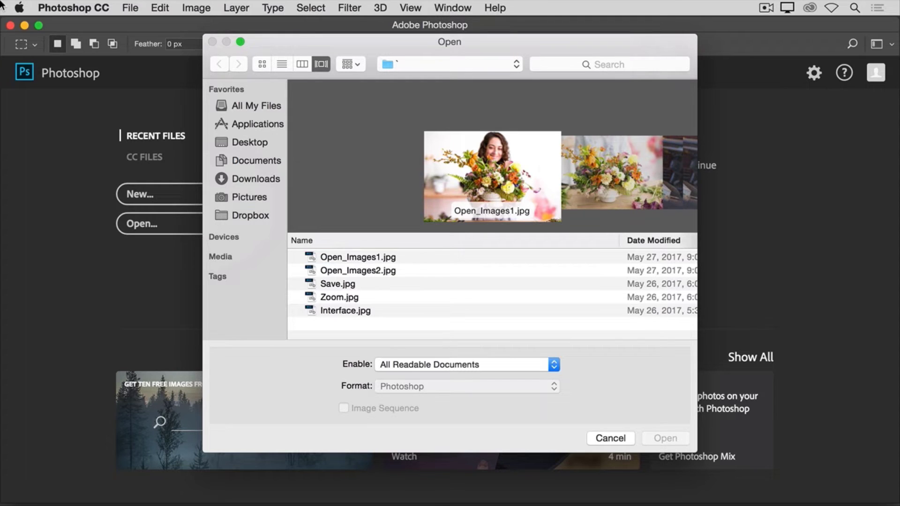
left_click(292, 257)
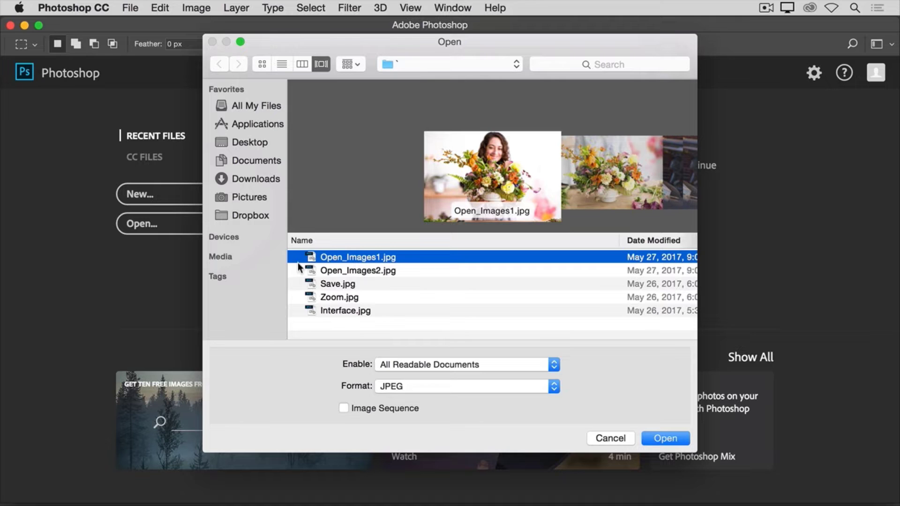
left_click(294, 272, "shift")
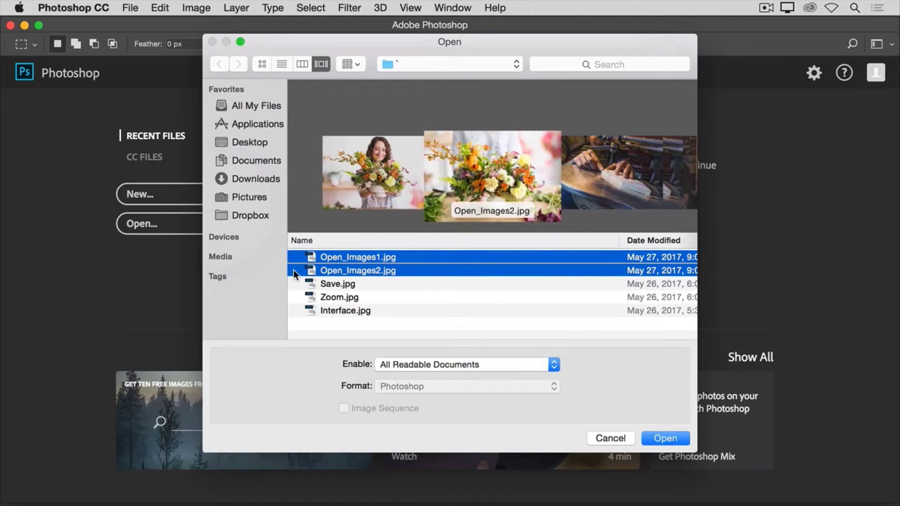
Open both images and bring the Open_Images1.jpg document to the front
left_click(659, 437)
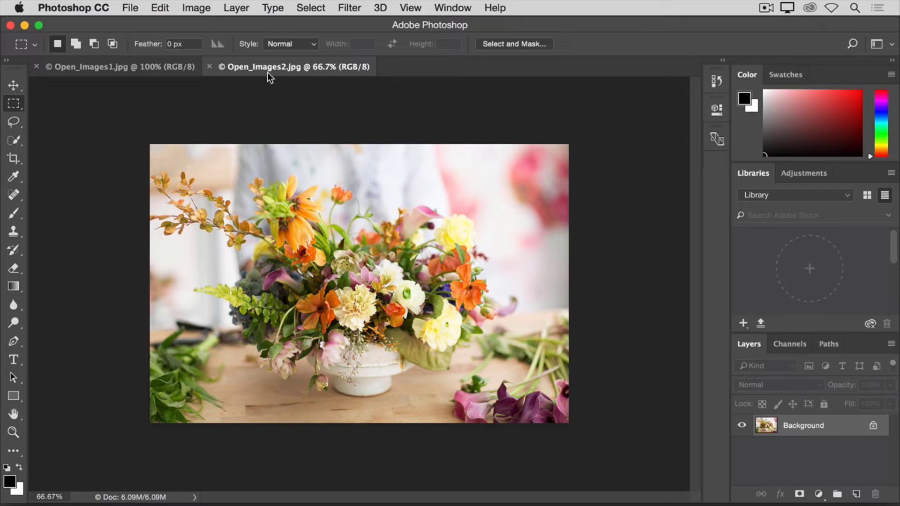
left_click(110, 71)
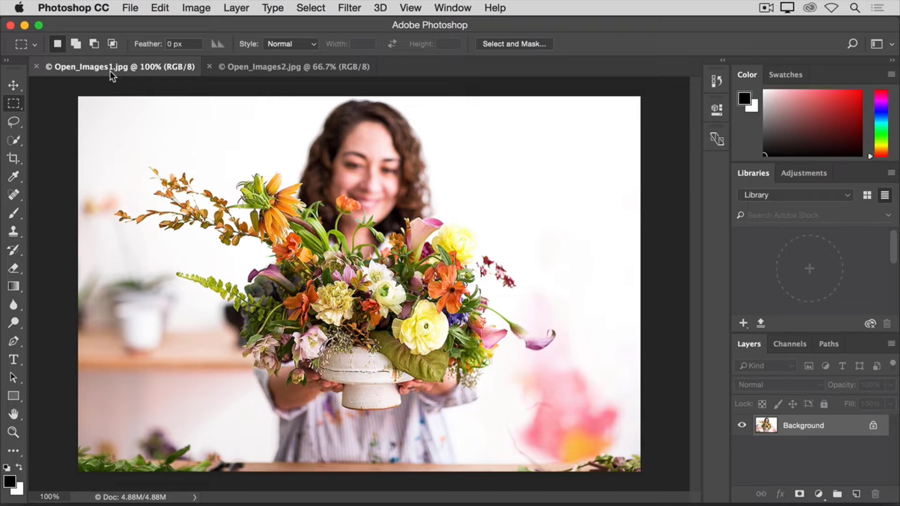
Start a new document from the Photo preset Landscape 4 x 6, with width changed to 5 inches
left_click(124, 7)
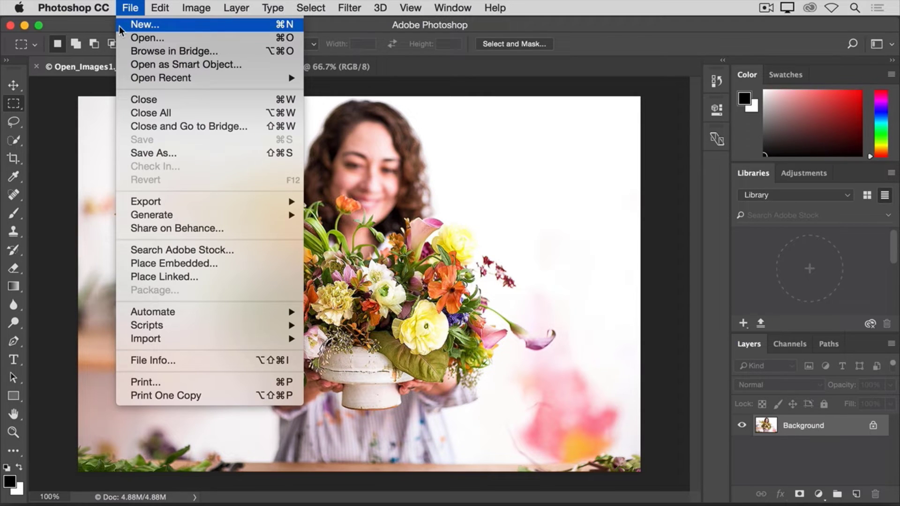
left_click(120, 26)
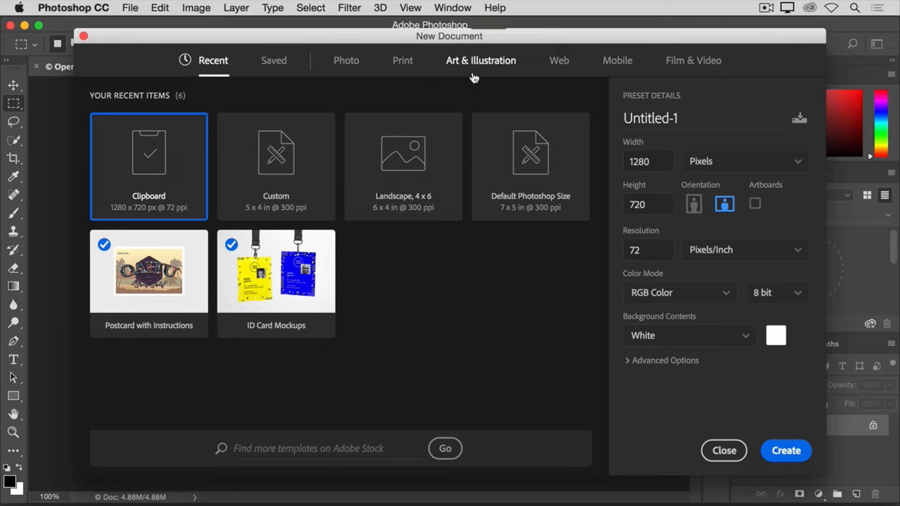
left_click(347, 74)
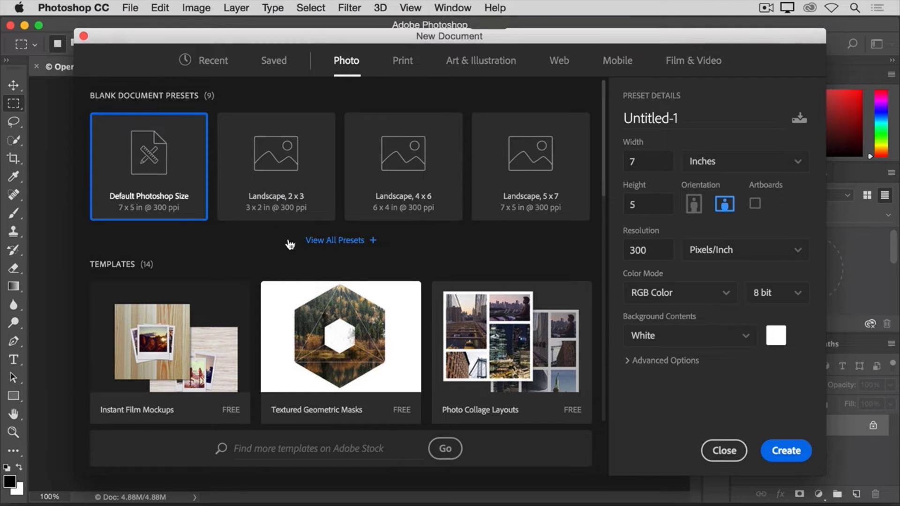
left_click(365, 184)
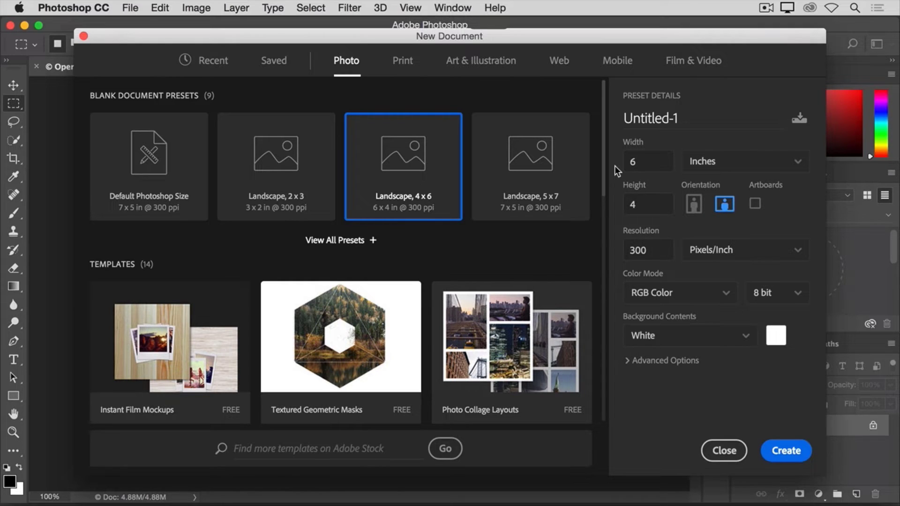
double_click(629, 162)
type("5")
left_click(619, 164)
Create the blank 5 by 4 inch Untitled-1 document
left_click(775, 453)
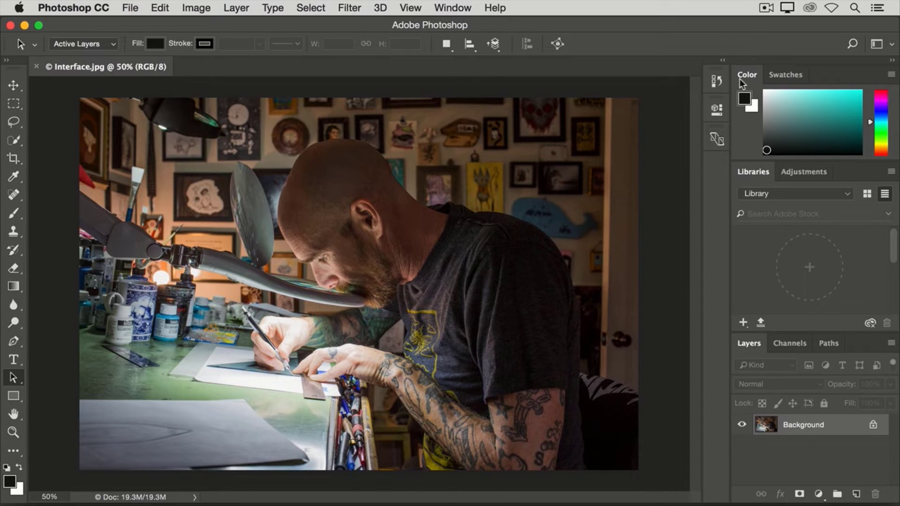
Set a light blue swatch as foreground colour and show the Histogram panel
left_click(772, 80)
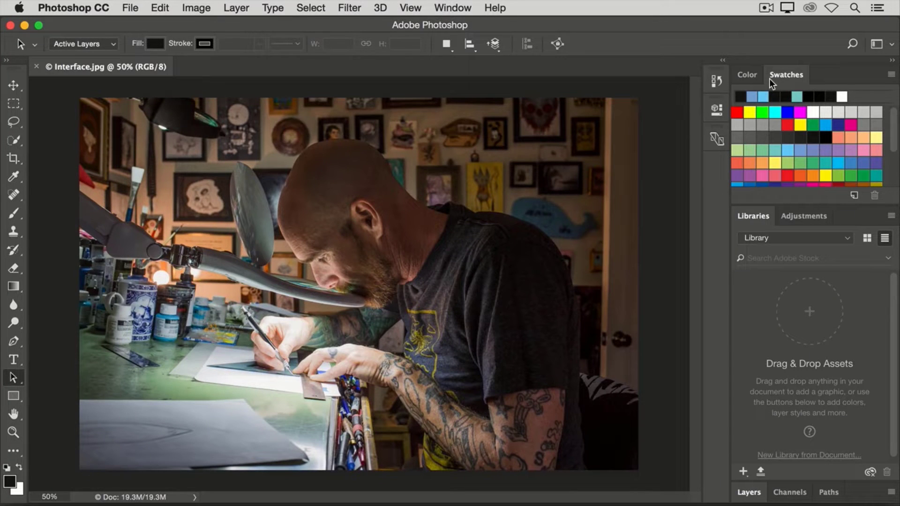
left_click(796, 150)
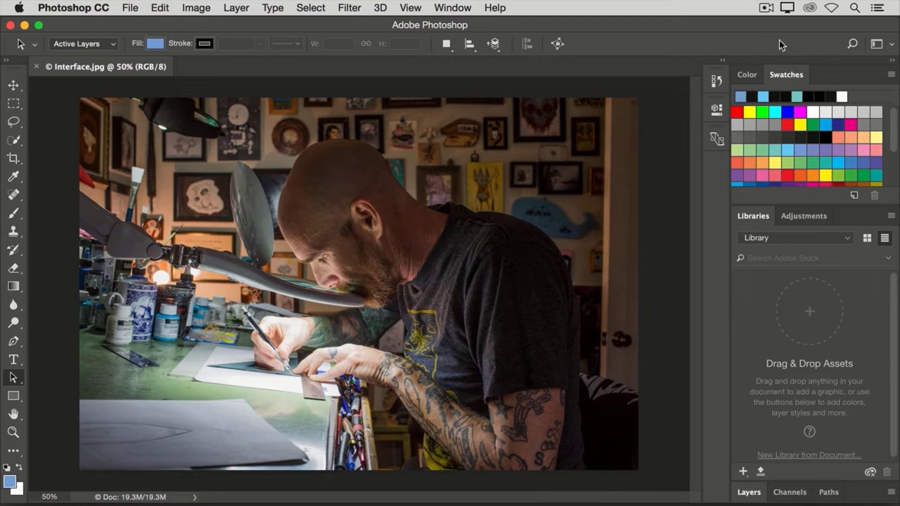
left_click(457, 9)
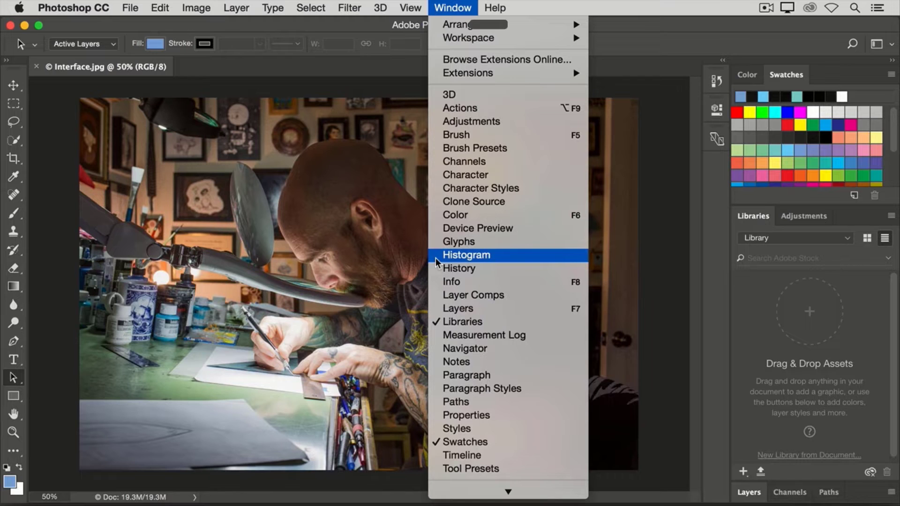
left_click(435, 258)
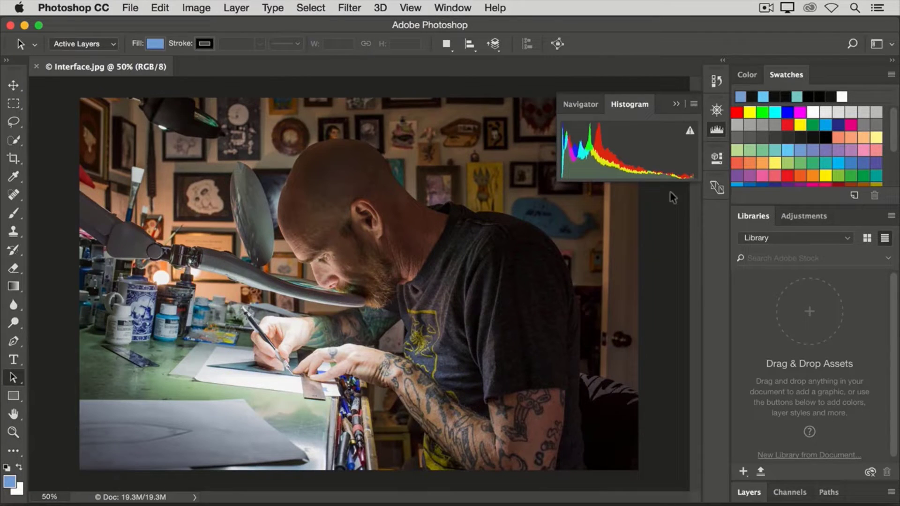
Collapse the Histogram panel, select the Move tool, then switch to the Vertical Type Tool
left_click(676, 104)
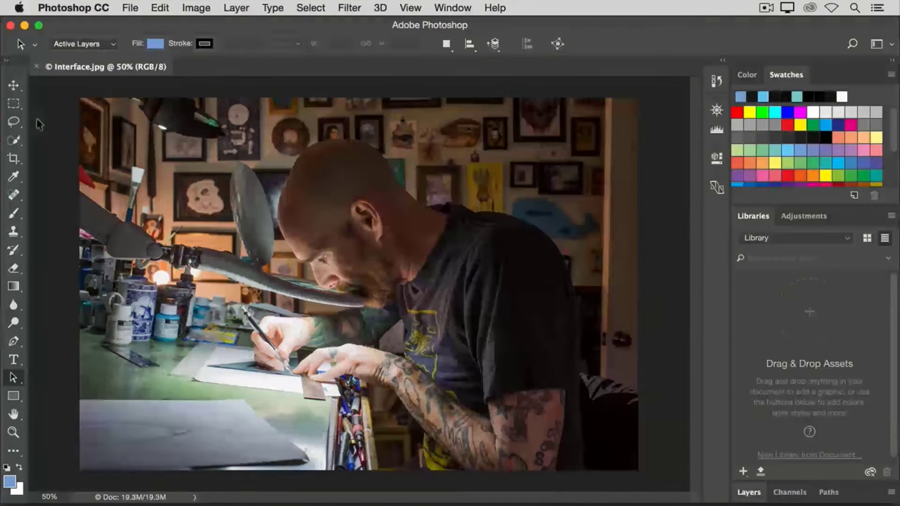
left_click(16, 88)
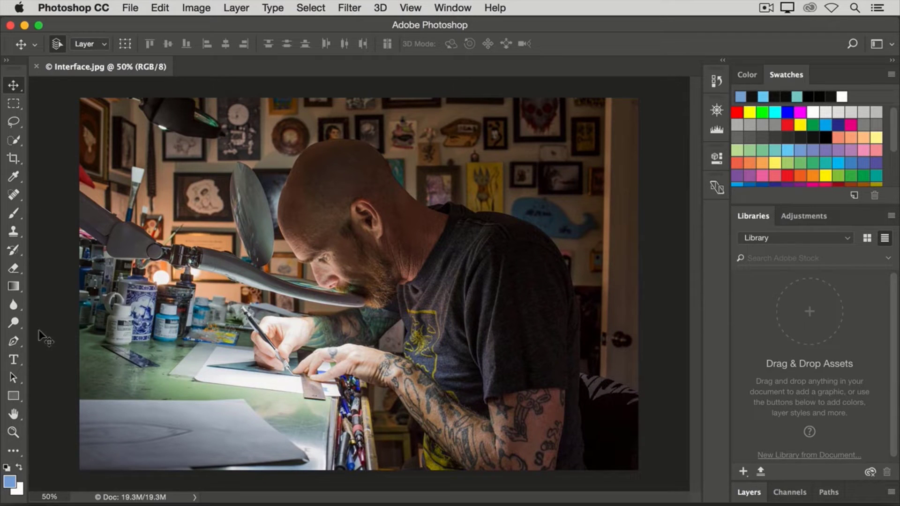
left_click(15, 365)
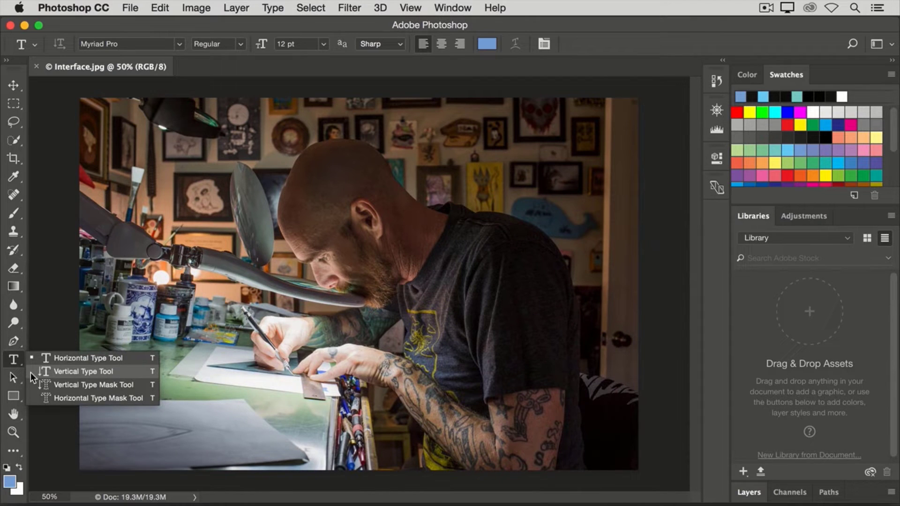
left_click(30, 373)
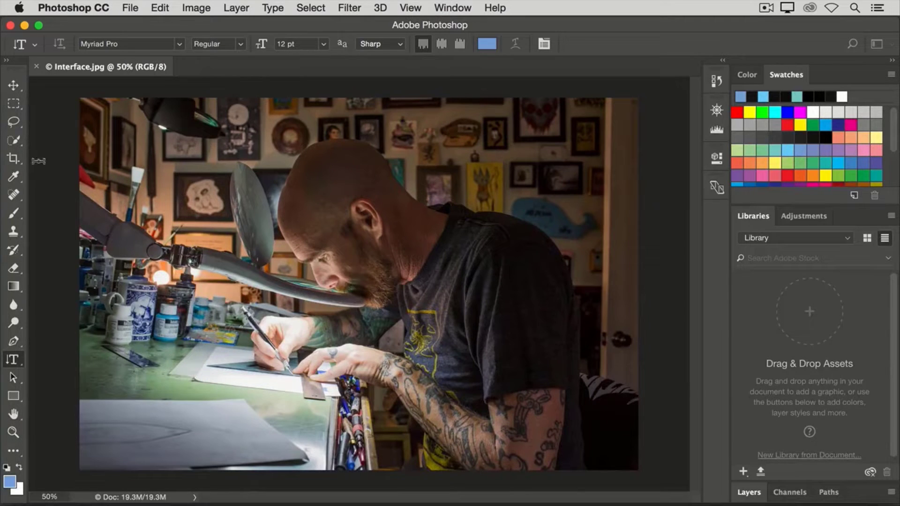
Select the Brush tool and enlarge its size from 13 px to 121 px
left_click(15, 215)
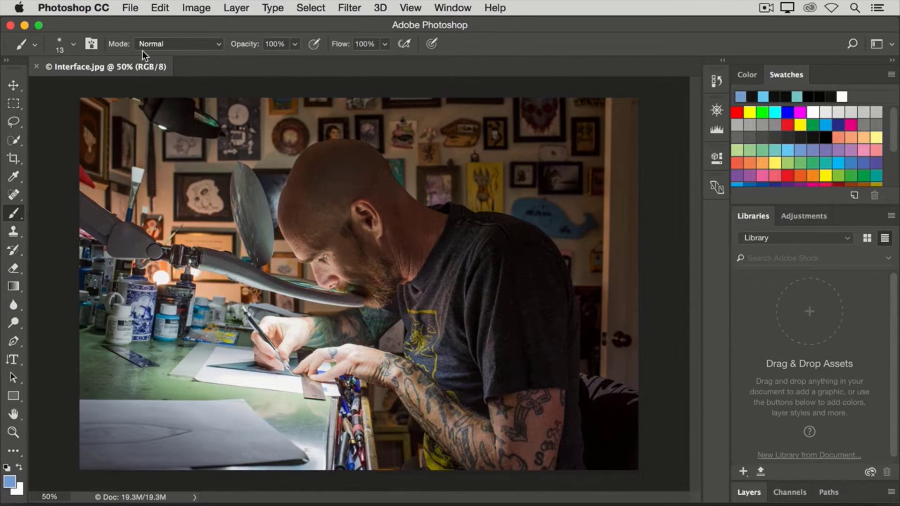
left_click(70, 50)
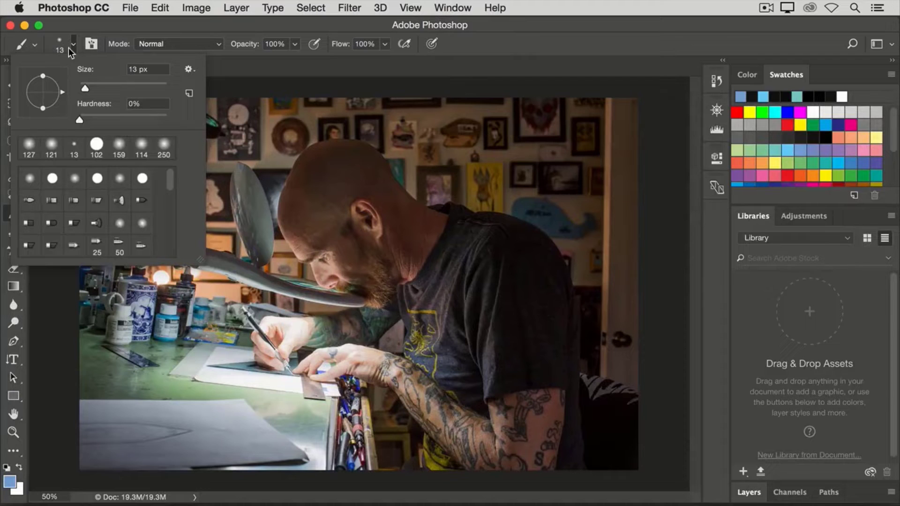
mouse_move(84, 88)
left_mouse_down()
mouse_move(139, 83)
mouse_move(128, 85)
left_mouse_up()
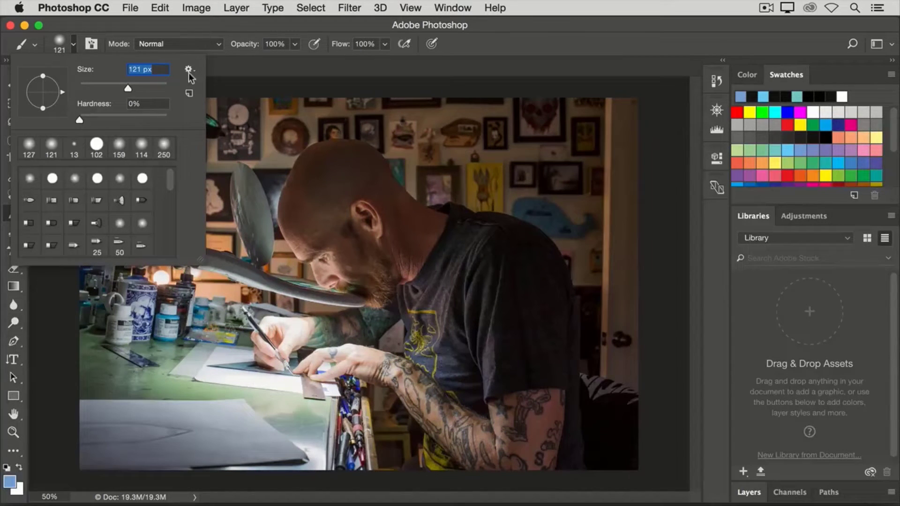
left_click(229, 64)
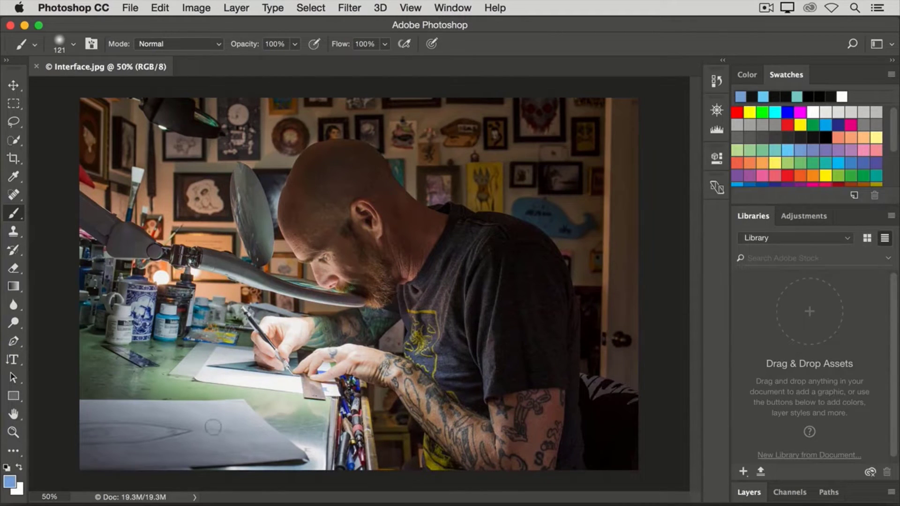
mouse_move(206, 415)
left_mouse_down()
mouse_move(235, 429)
mouse_move(218, 418)
mouse_move(217, 439)
mouse_move(213, 430)
left_mouse_up()
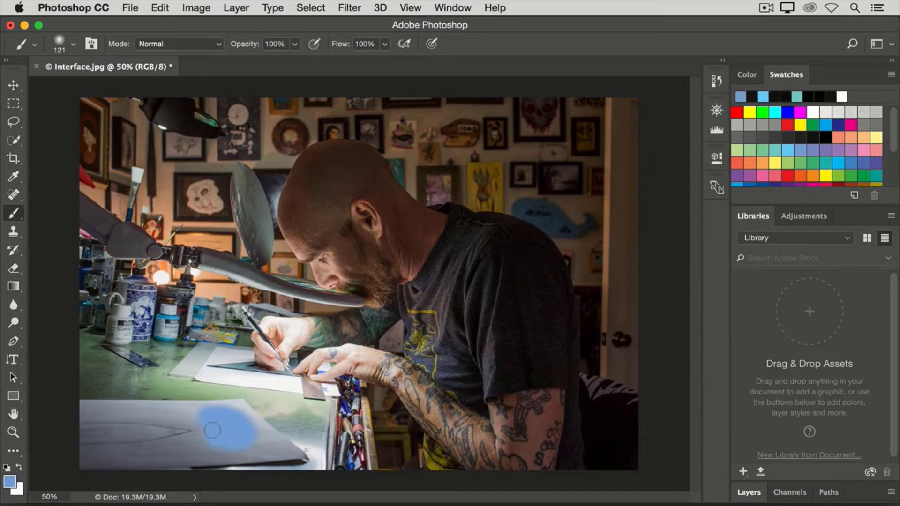
key("ctrl+z")
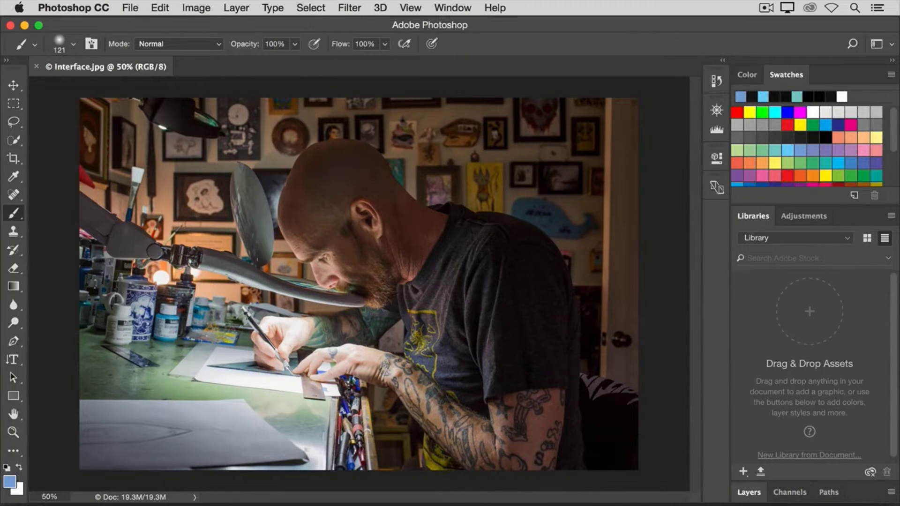
Close the Interface.jpg document via File > Close
left_click(132, 13)
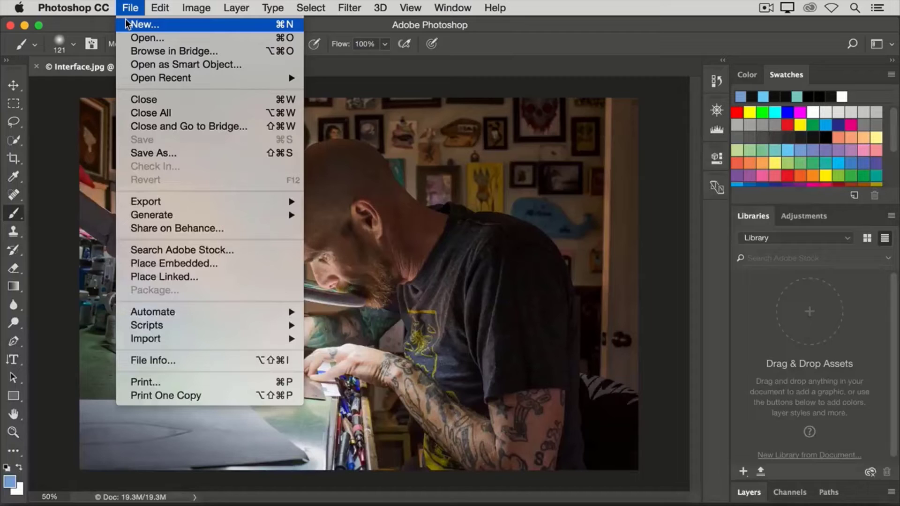
left_click(125, 104)
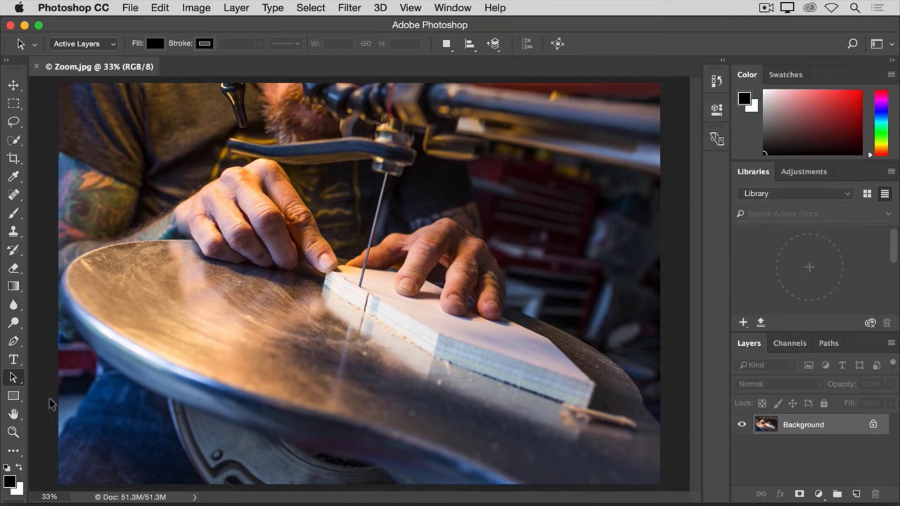
Zoom in on the hands and saw blade with the Zoom tool
left_click(14, 432)
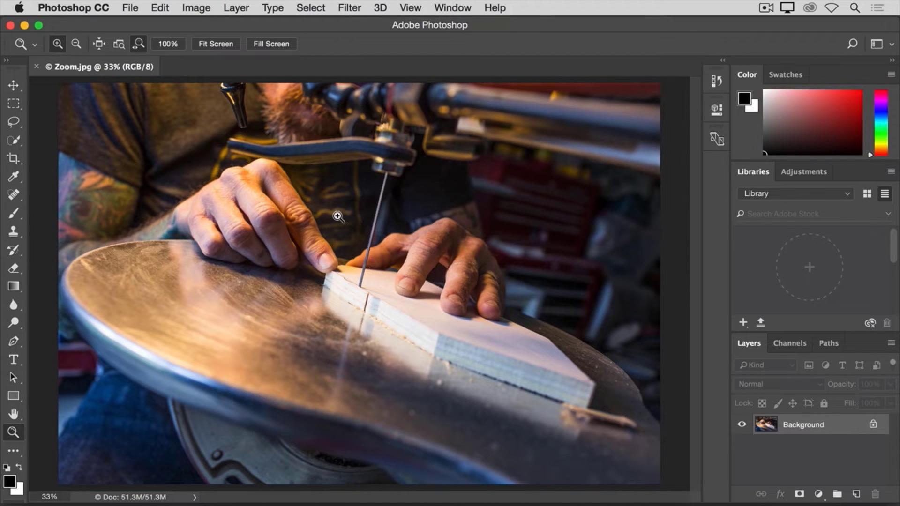
key("super+0")
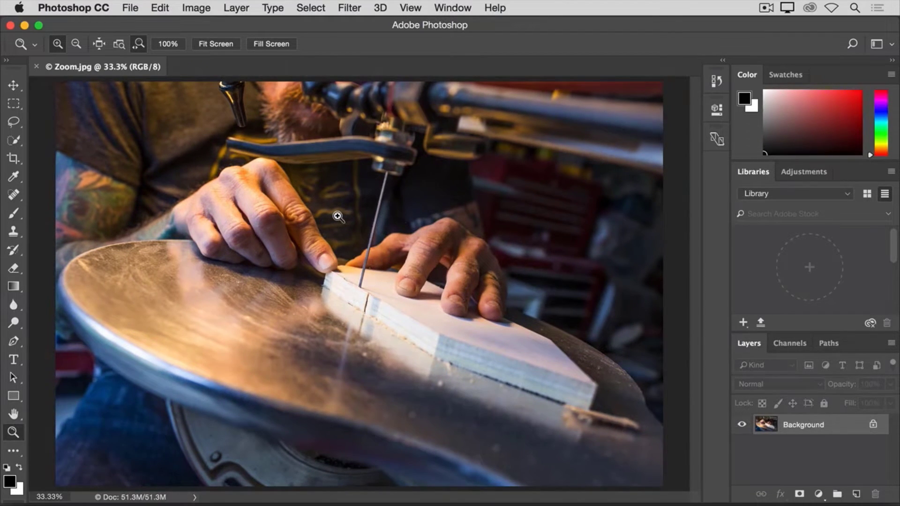
left_click(338, 216)
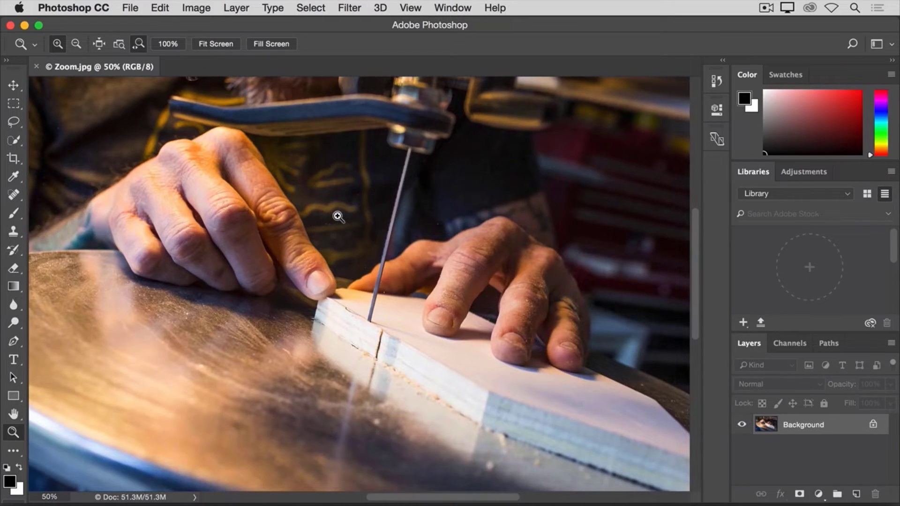
left_click(338, 216)
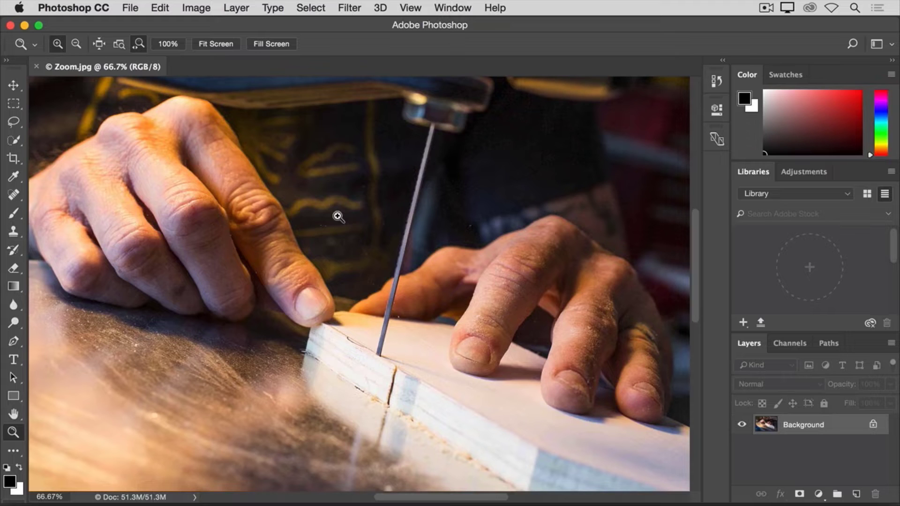
Zoom back out to 33.3%, then zoom in again to 66.7% around the hands
left_click(78, 50)
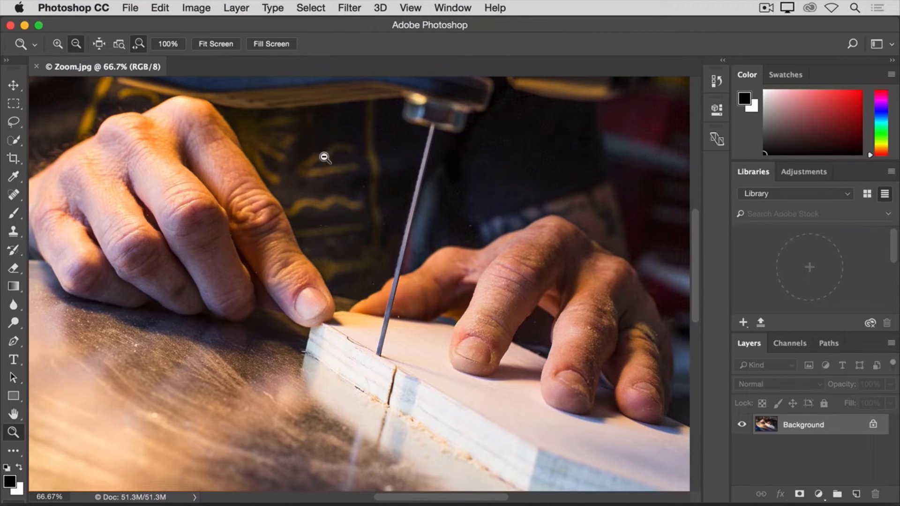
left_click(323, 195)
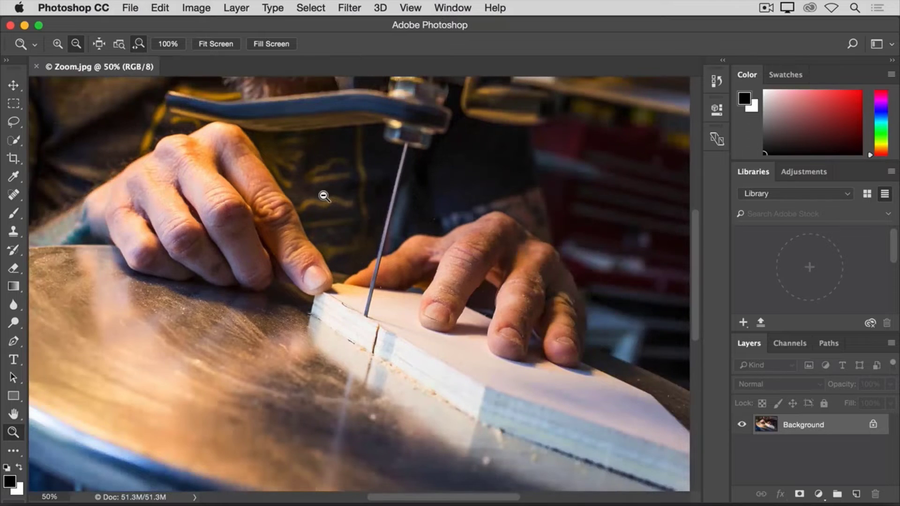
left_click(323, 195)
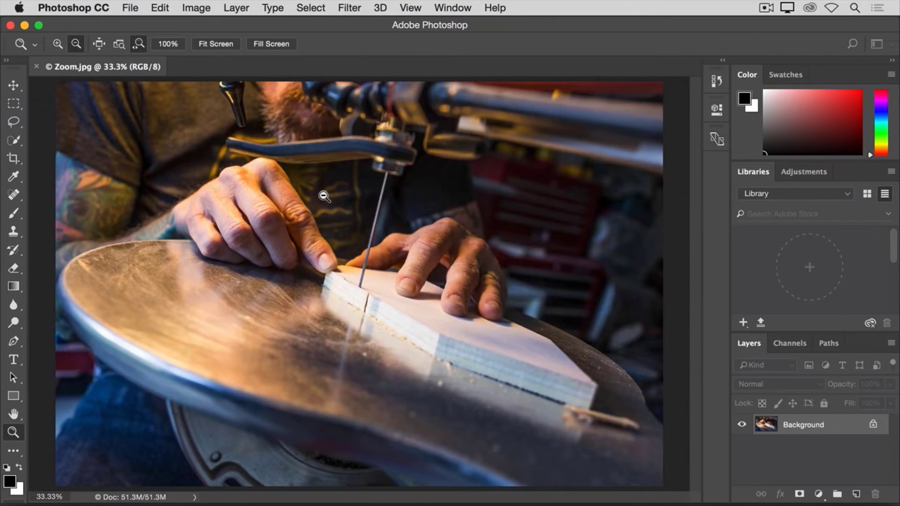
left_click(57, 47)
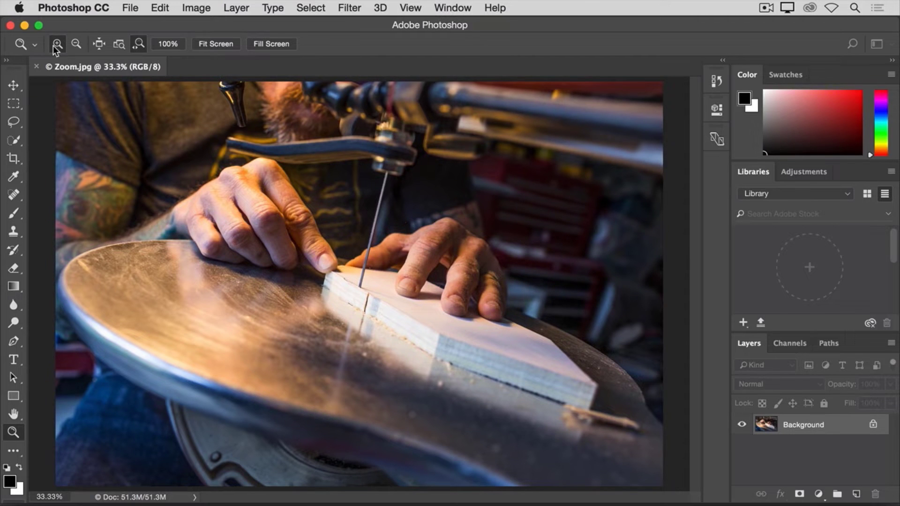
left_click(345, 223)
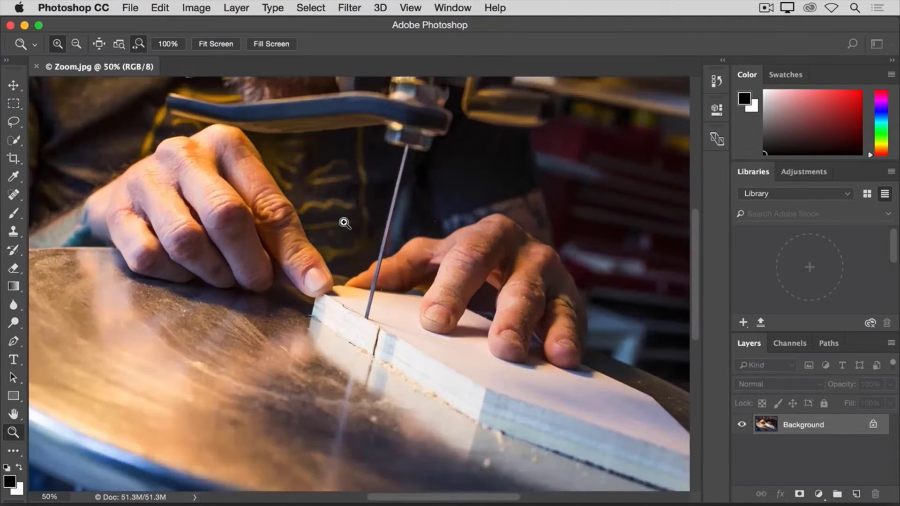
left_click(345, 223)
Zoom to 100% on the blade, Option-click out to 33.3%, then zoom back in to 66.7%
left_click(344, 223)
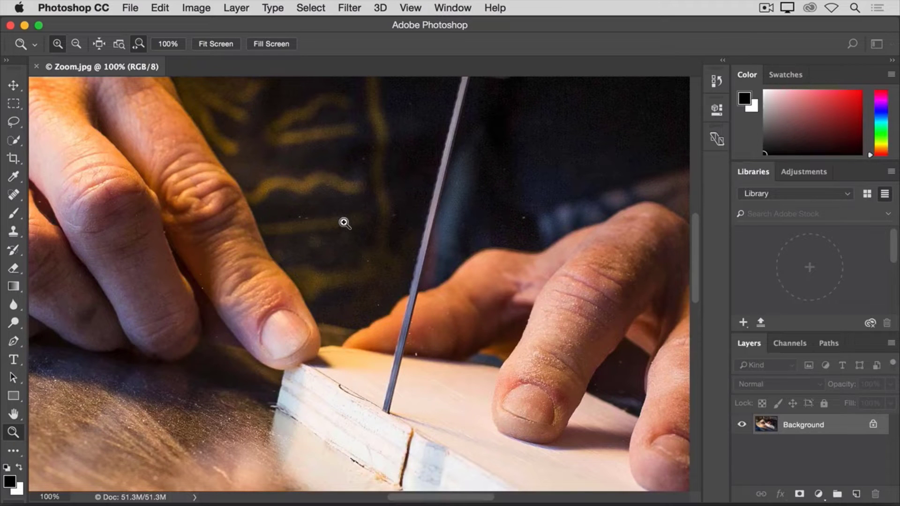
key("alt")
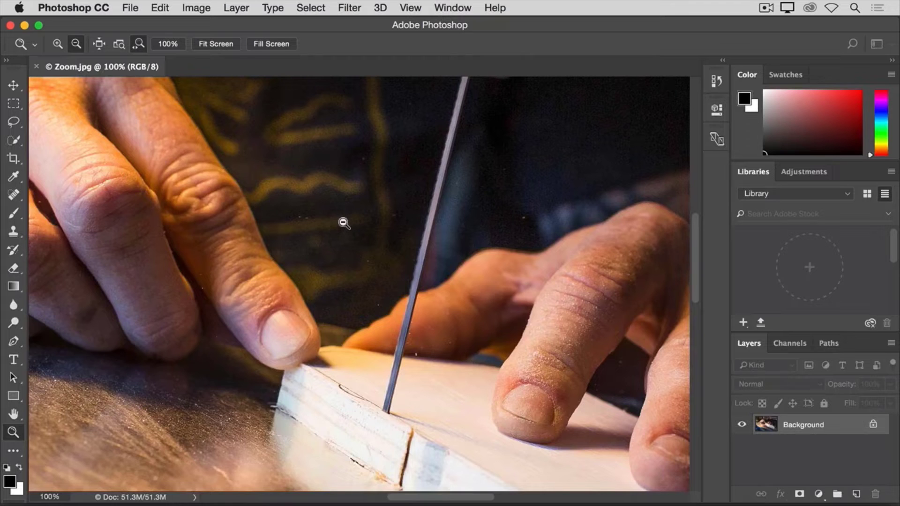
left_click(345, 223, "alt")
left_click(344, 223, "alt")
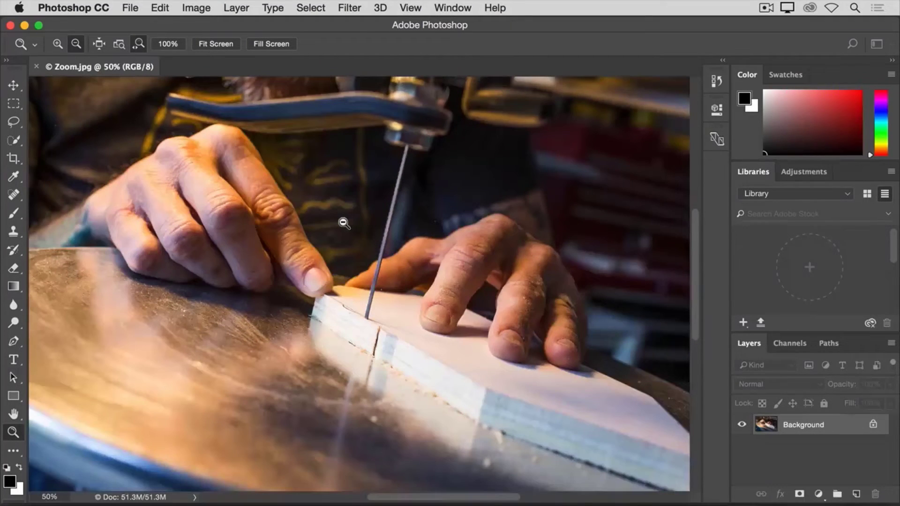
left_click(345, 223, "alt")
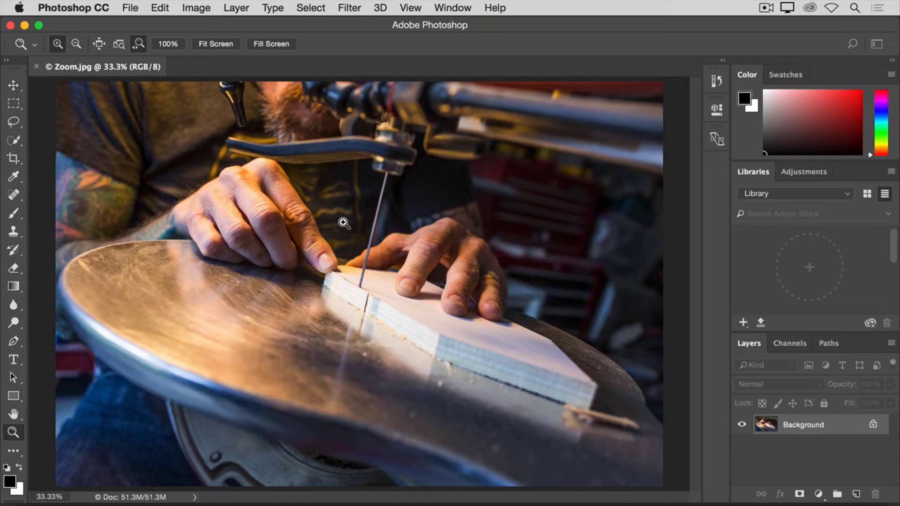
left_click(345, 223)
left_click(344, 224)
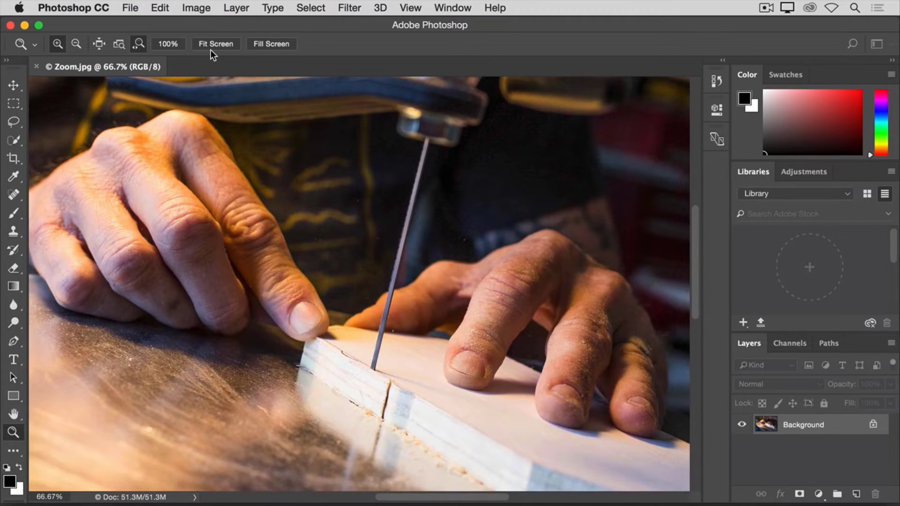
Fit the whole photo on screen, then view it at 100% actual pixels
left_click(213, 47)
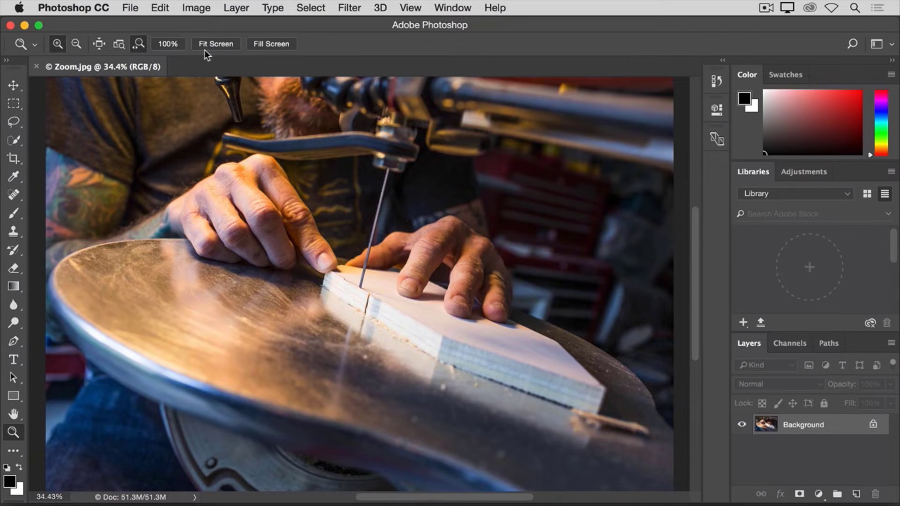
left_click(174, 46)
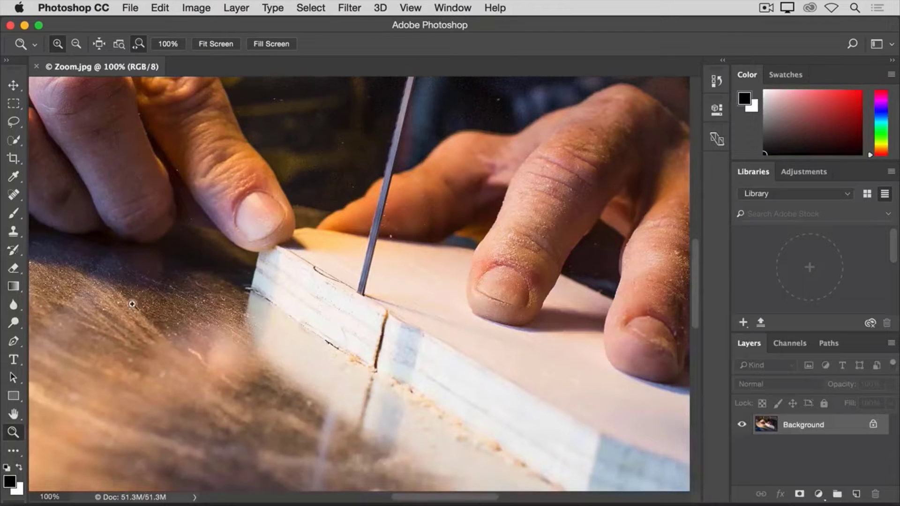
Pan with the Hand tool to the right-hand fingers, then fit the photo at 34.4% with the Zoom tool active
left_click(14, 414)
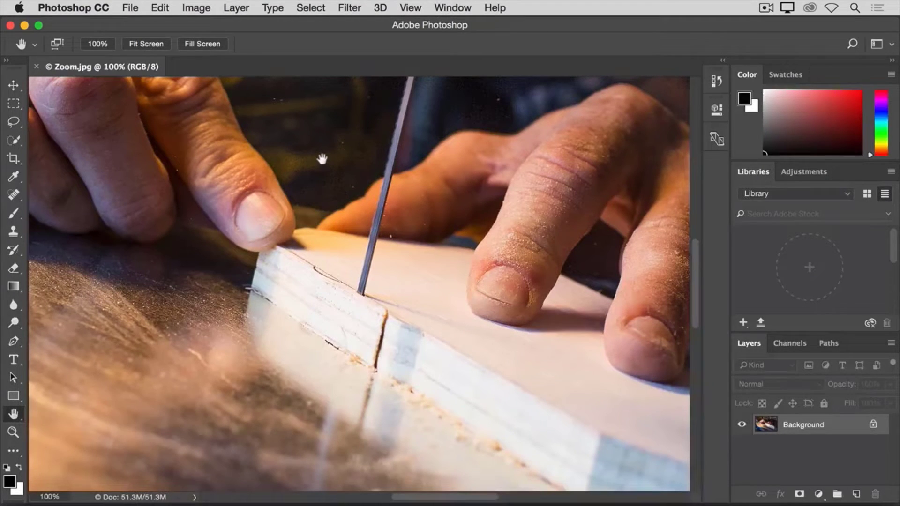
mouse_move(358, 167)
left_mouse_down()
mouse_move(283, 171)
mouse_move(118, 147)
left_mouse_up()
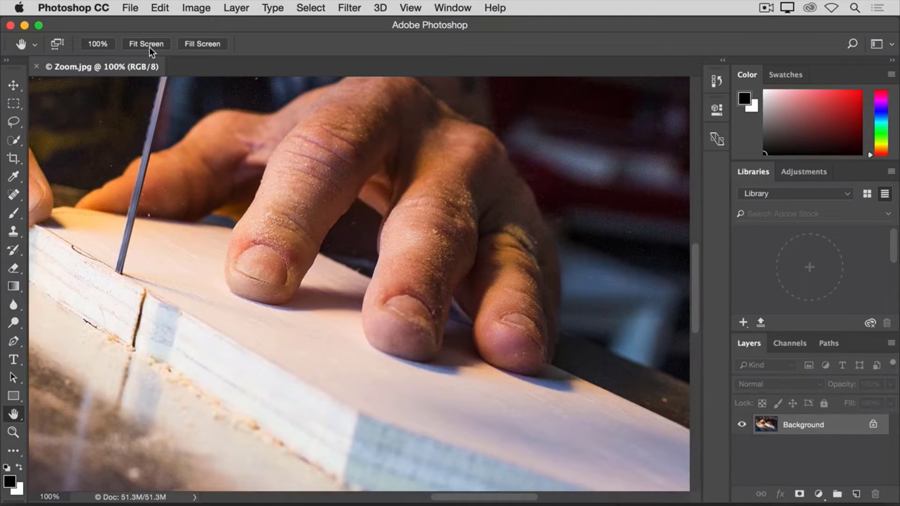
left_click(149, 47)
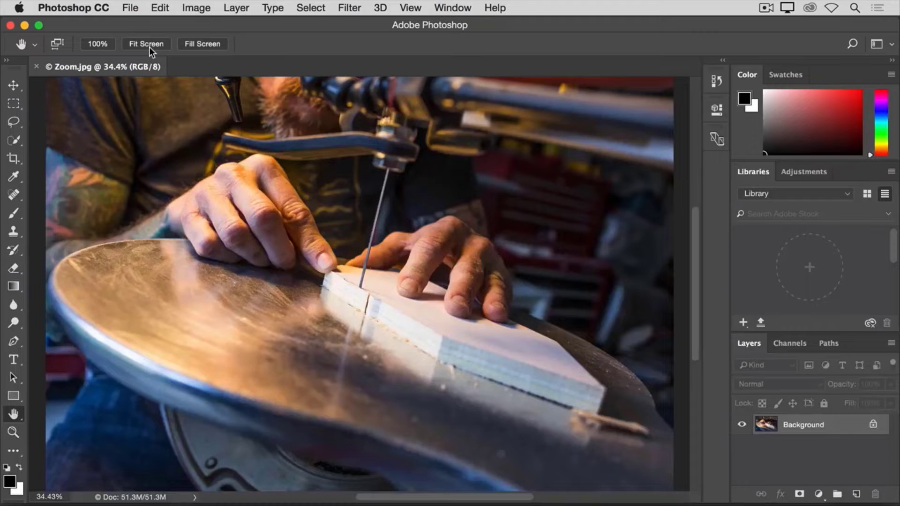
left_click(13, 432)
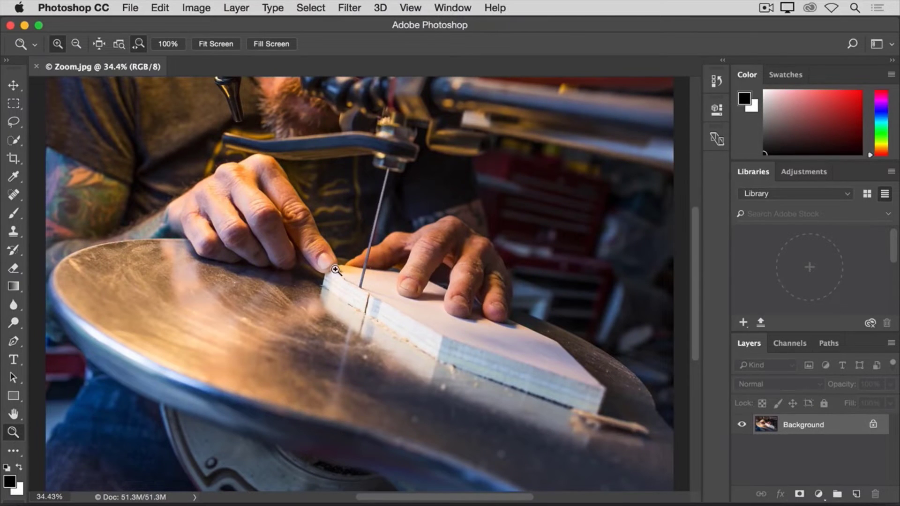